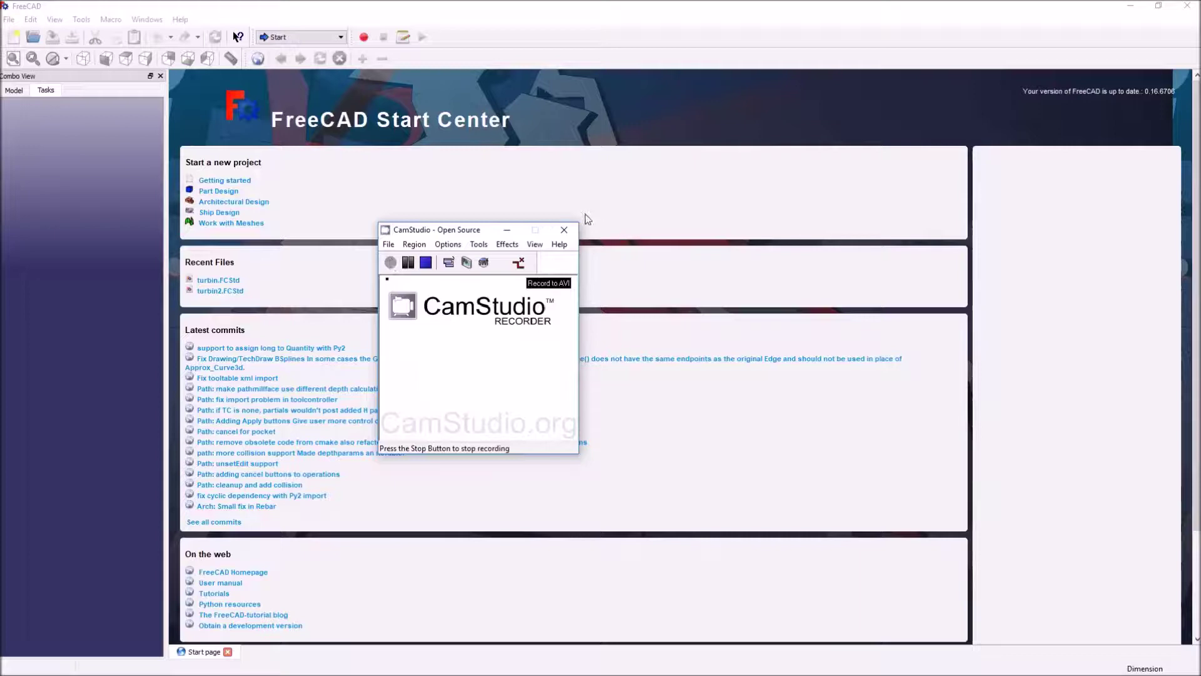
Step: Minimize the CamStudio recorder and create a new empty FreeCAD document
click(506, 229)
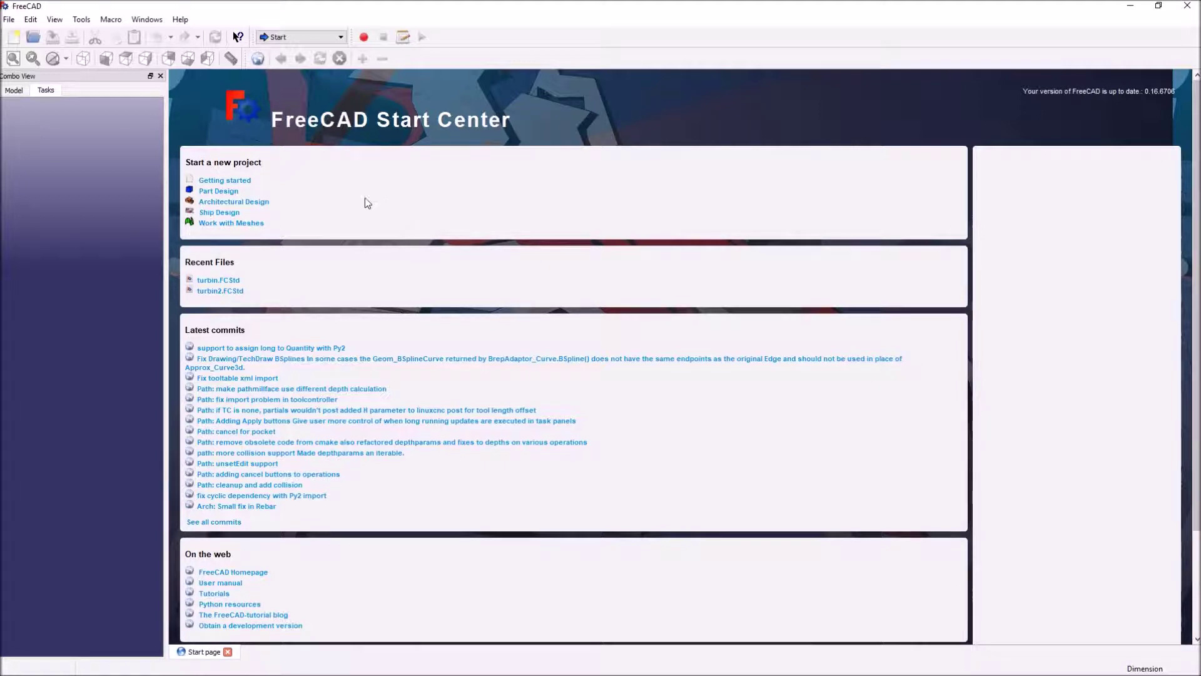
click(17, 39)
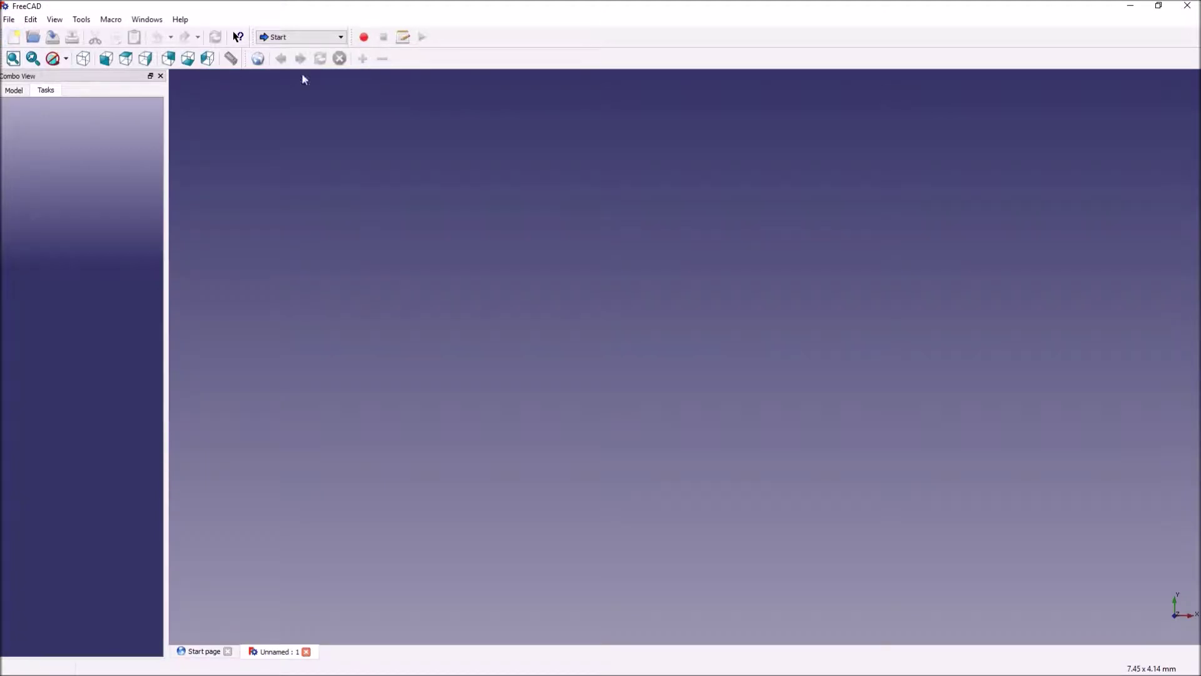
Step: Switch to the Part Design workbench and create a new sketch on the XY-Plane
click(340, 39)
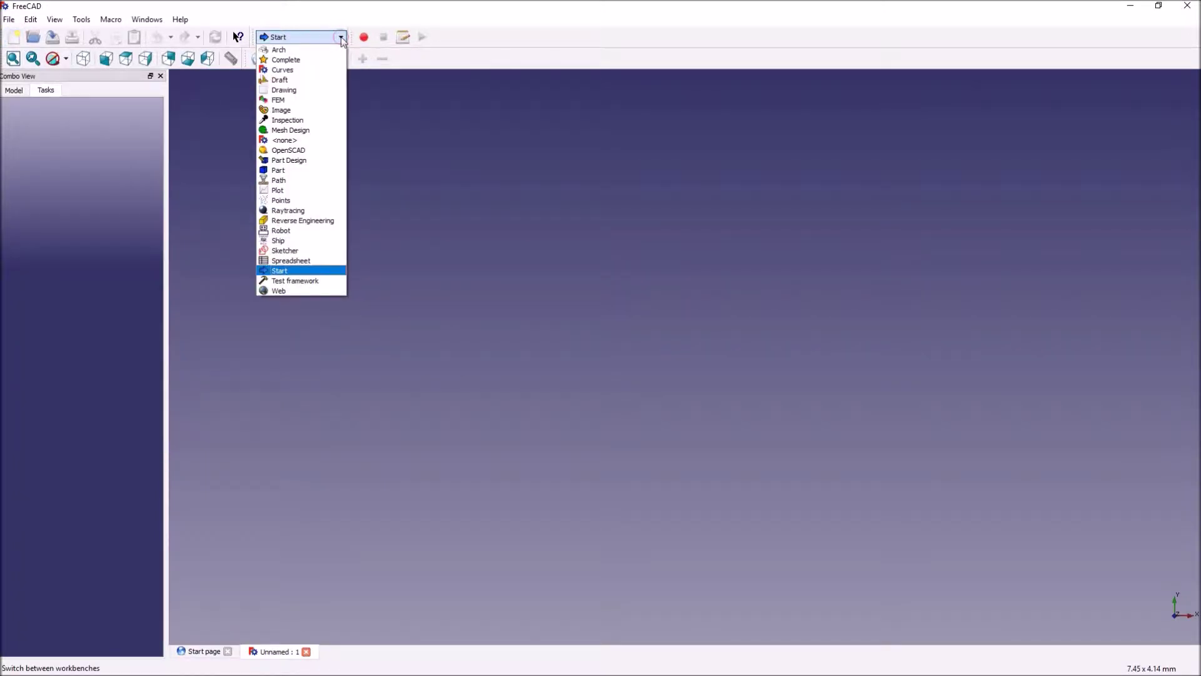
click(319, 161)
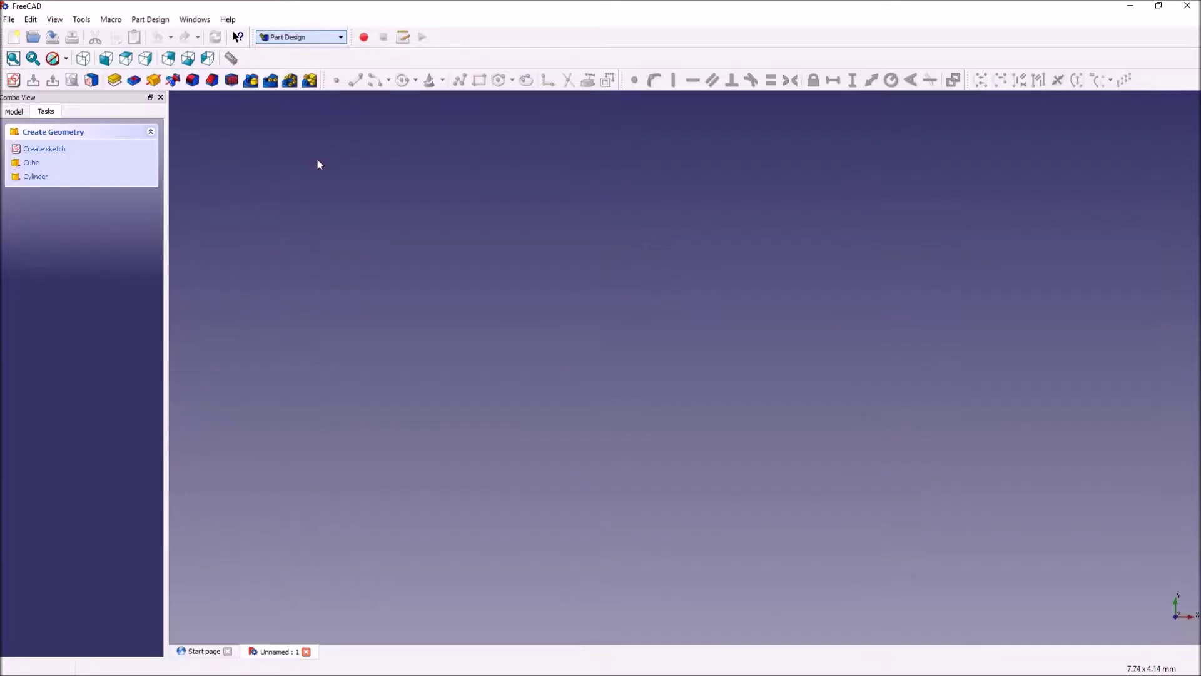
click(13, 80)
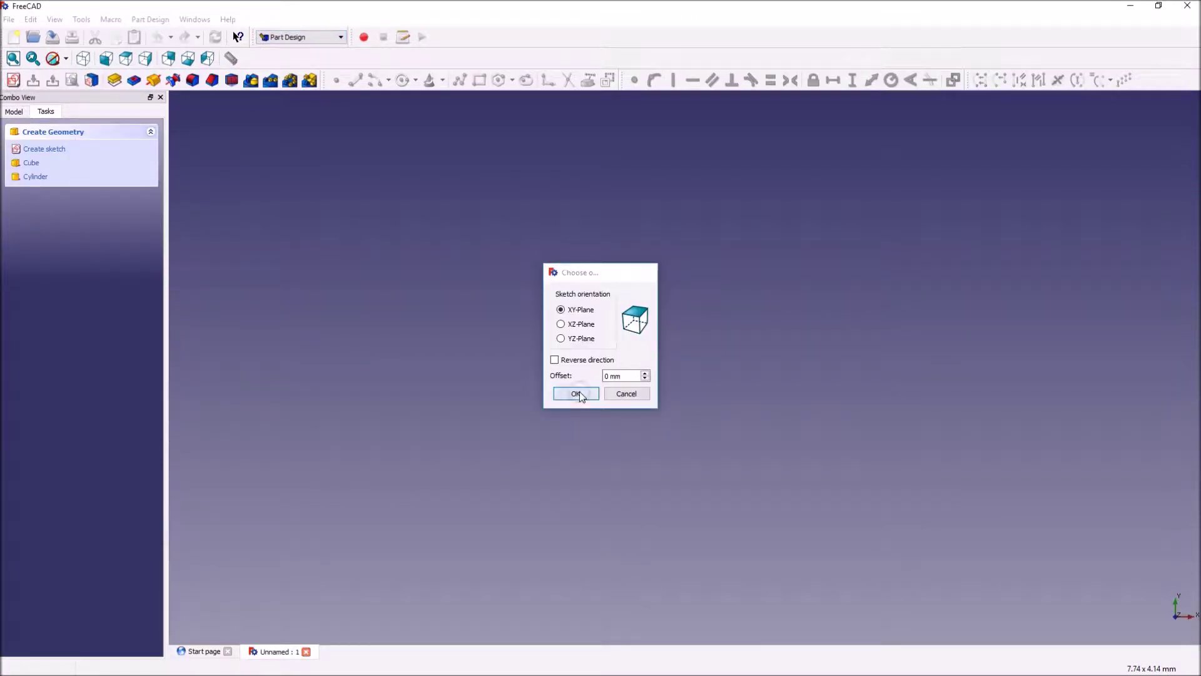
click(576, 393)
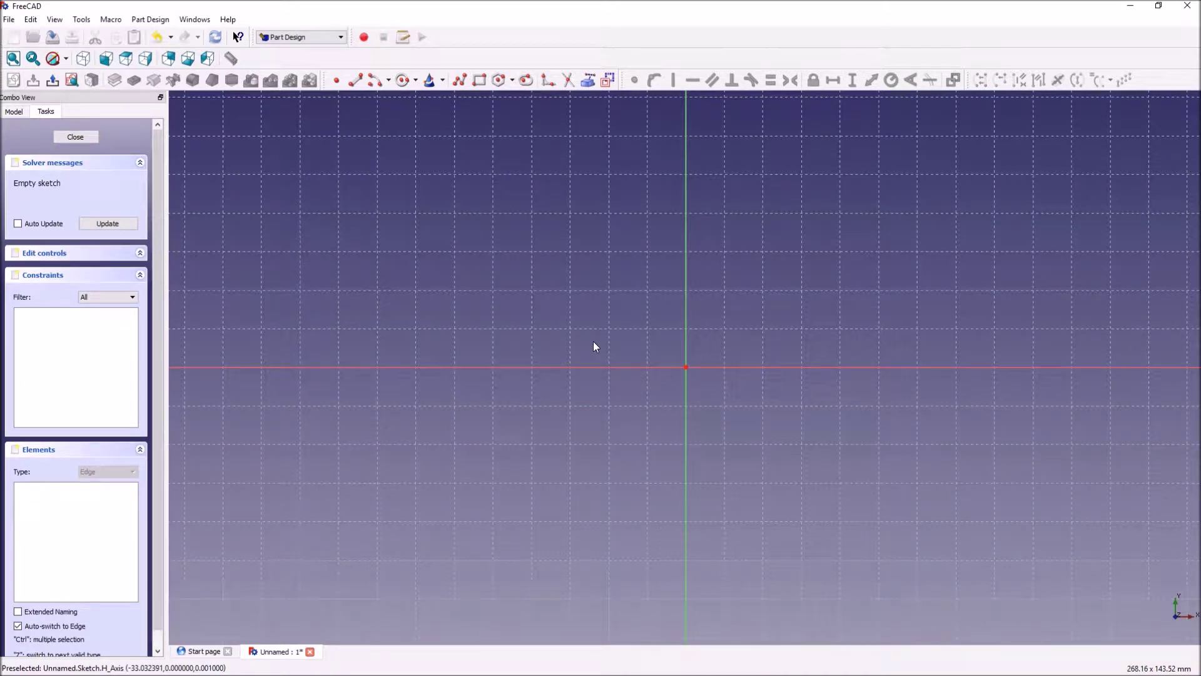
Step: Draw a closed four-line polyline from the origin with a slanted right side, then lower the top edge slightly
click(358, 83)
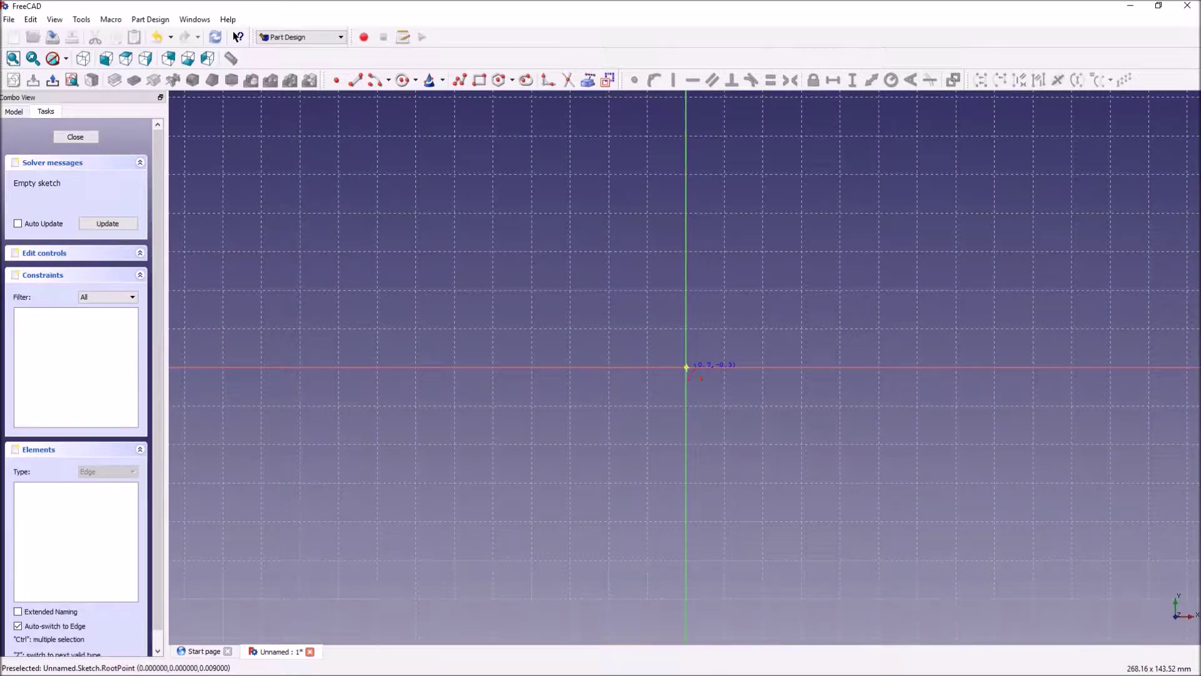
click(686, 367)
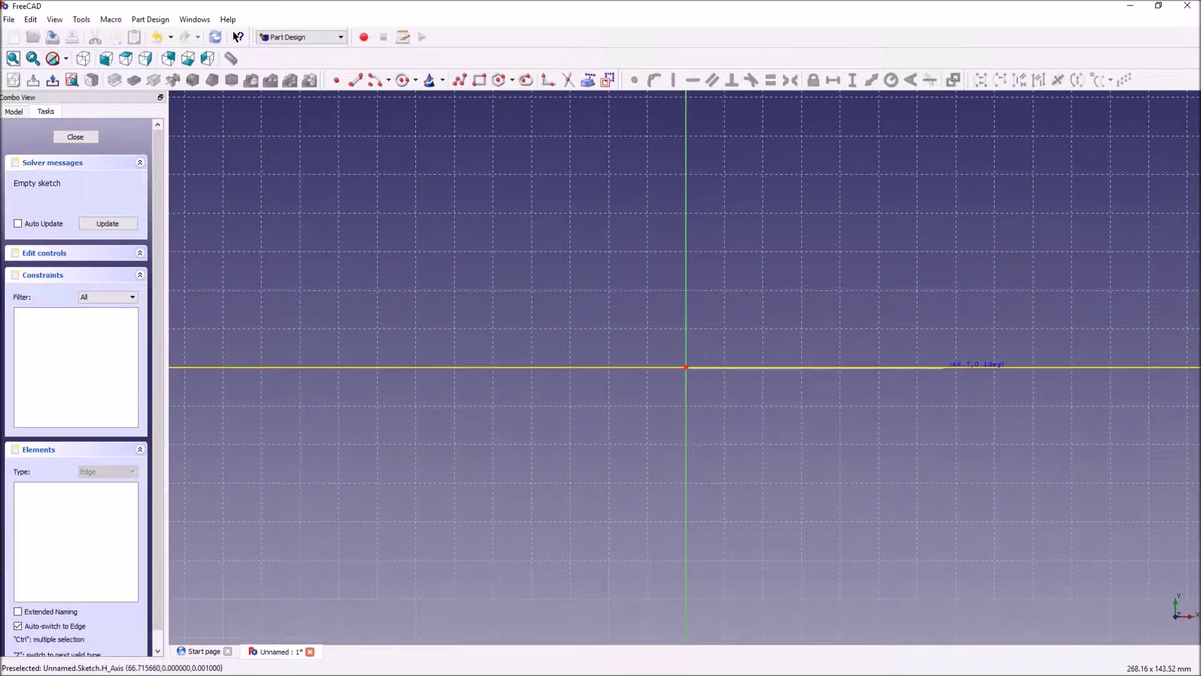
click(943, 368)
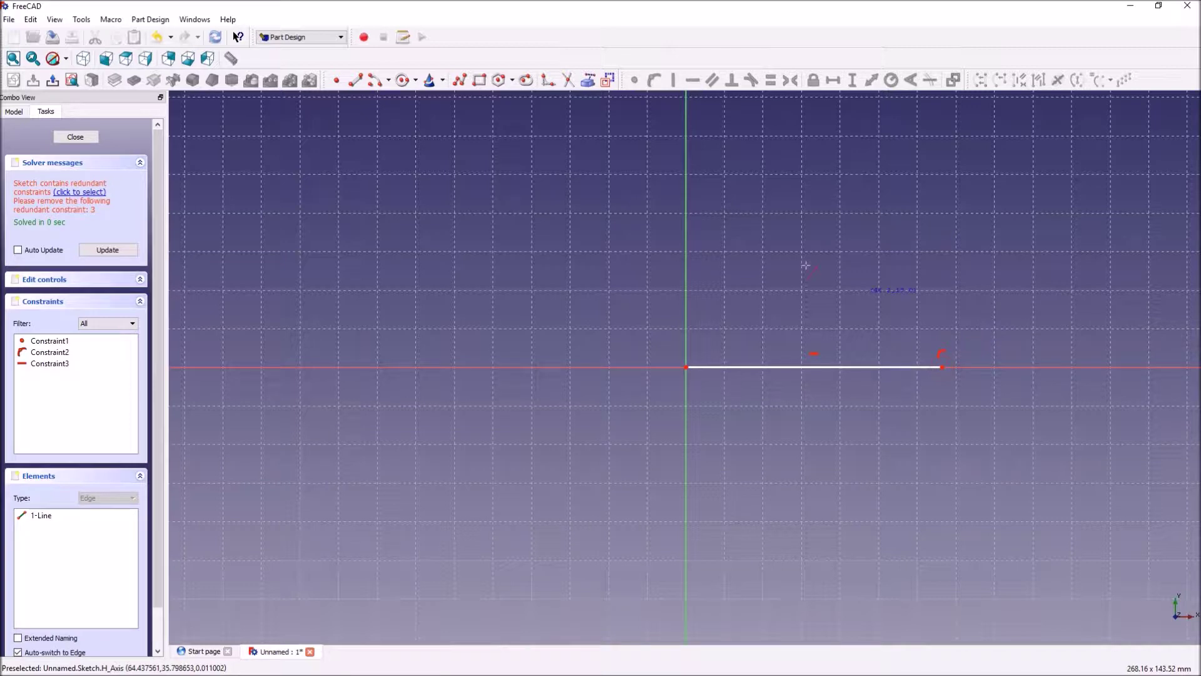
click(942, 366)
click(989, 200)
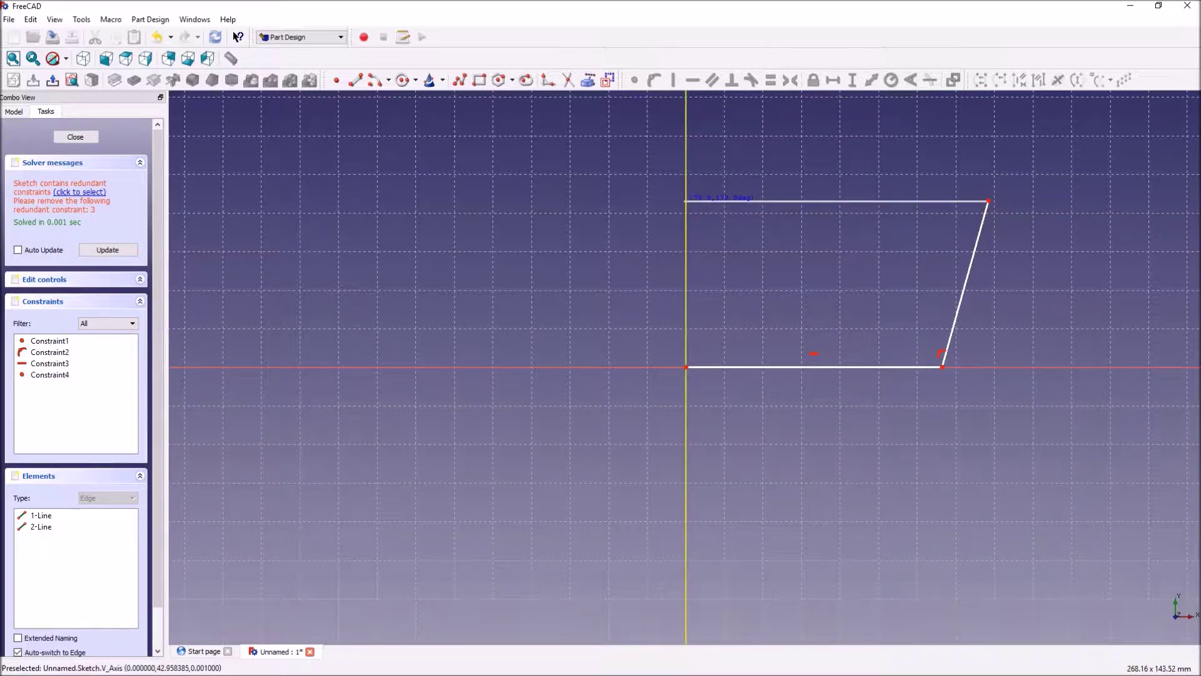
click(687, 200)
click(687, 367)
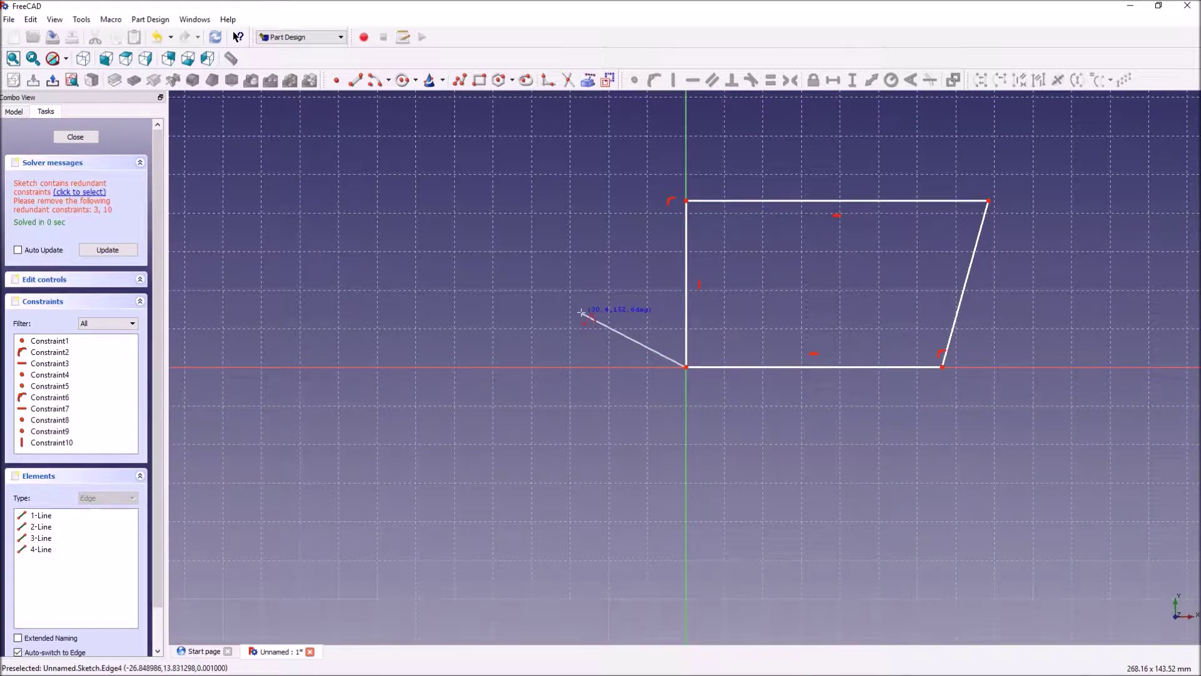
right_click(582, 311)
drag(836, 199, 838, 211)
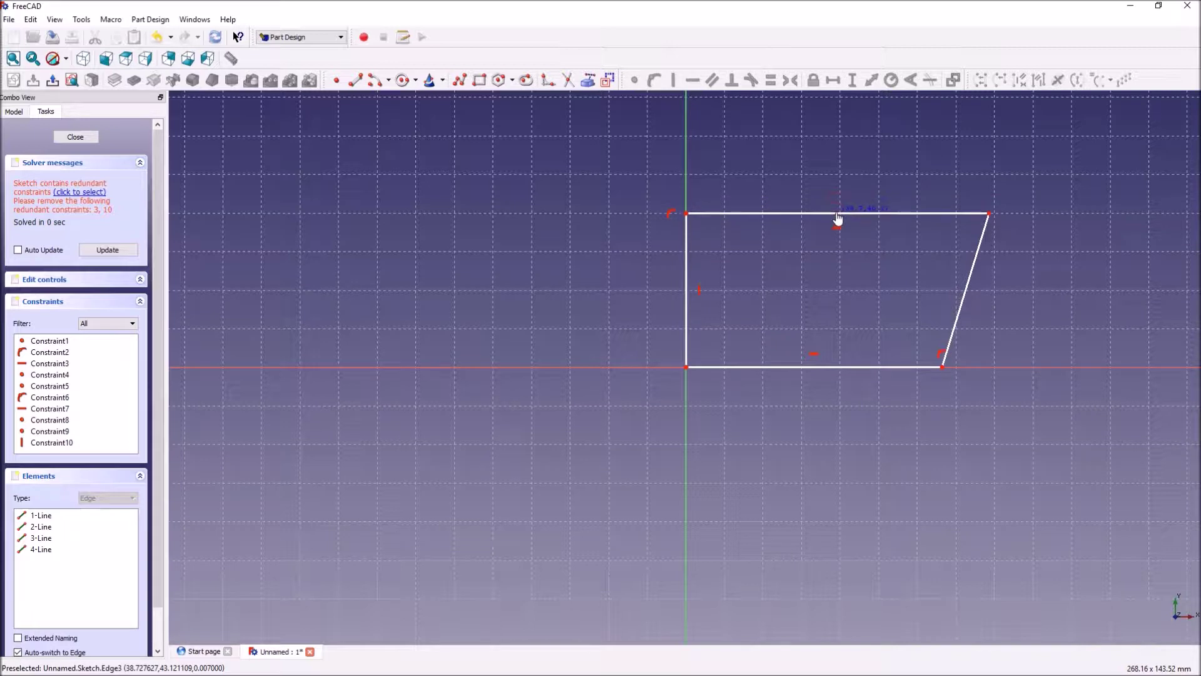
Step: Delete redundant Constraint10 and Constraint3, leaving eight constraints and 3 degrees of freedom
click(85, 192)
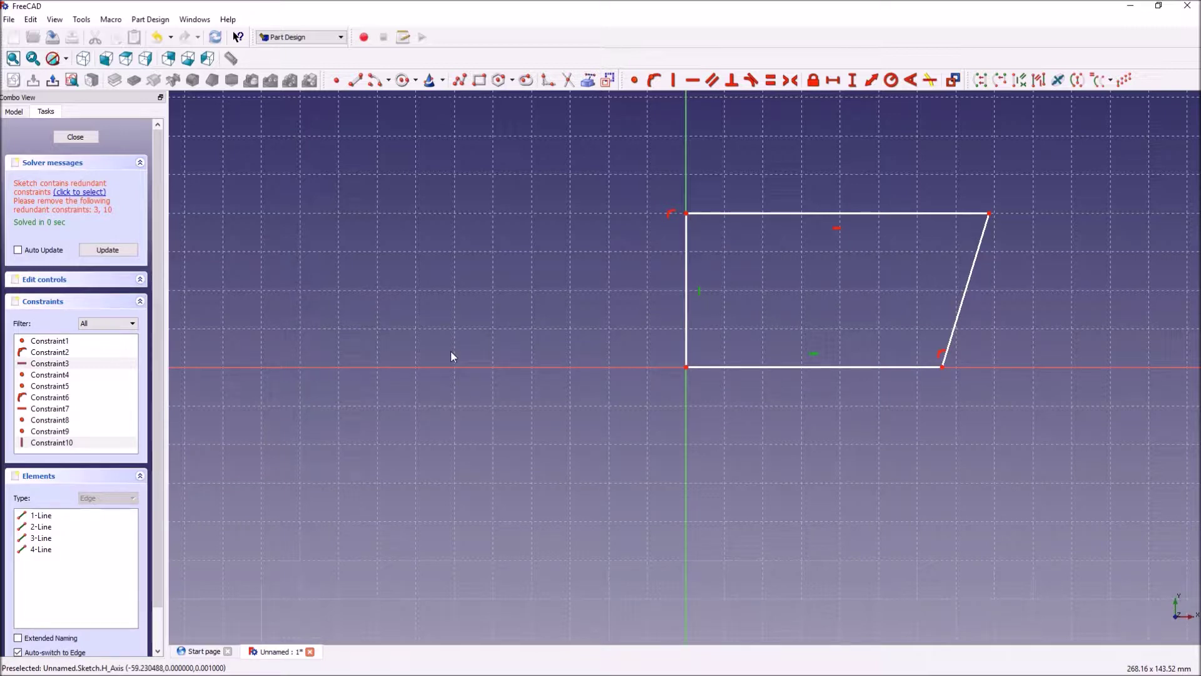
click(60, 443)
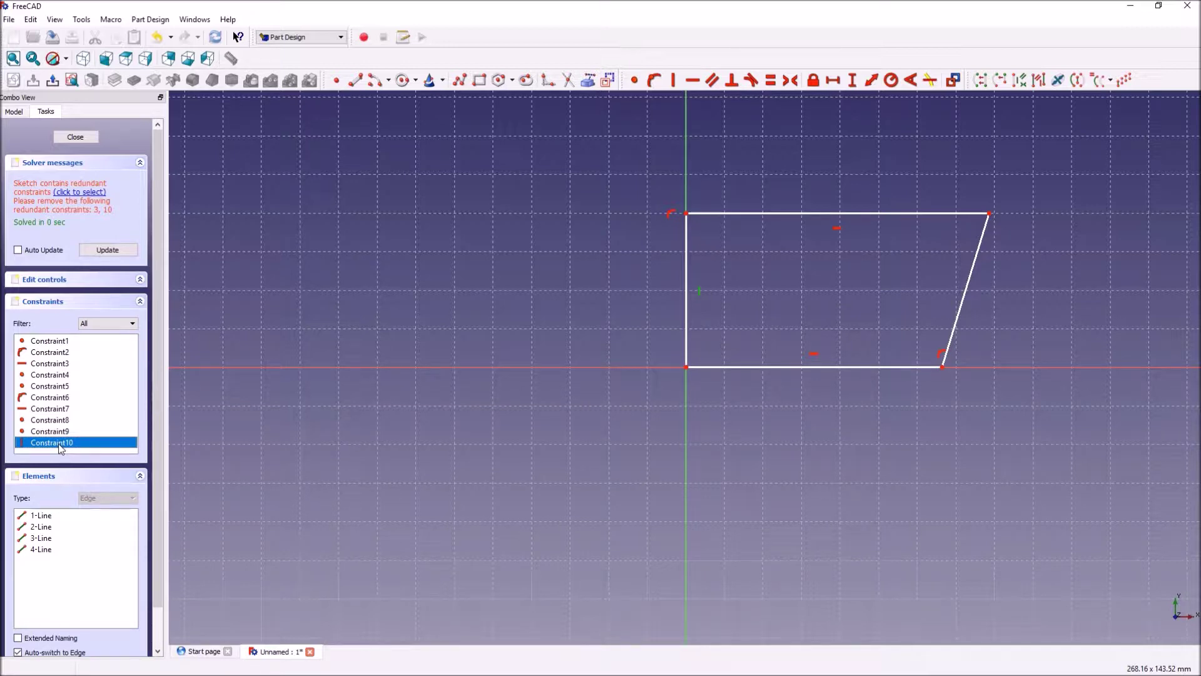
key(Delete)
click(108, 251)
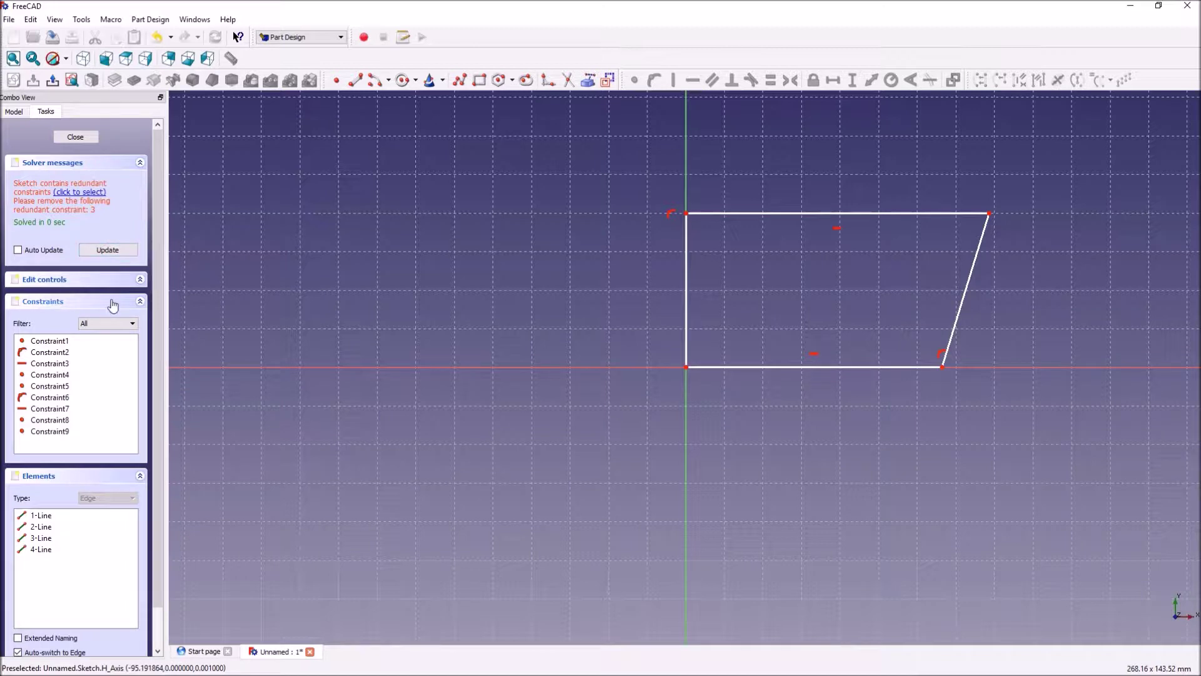
click(102, 253)
click(74, 193)
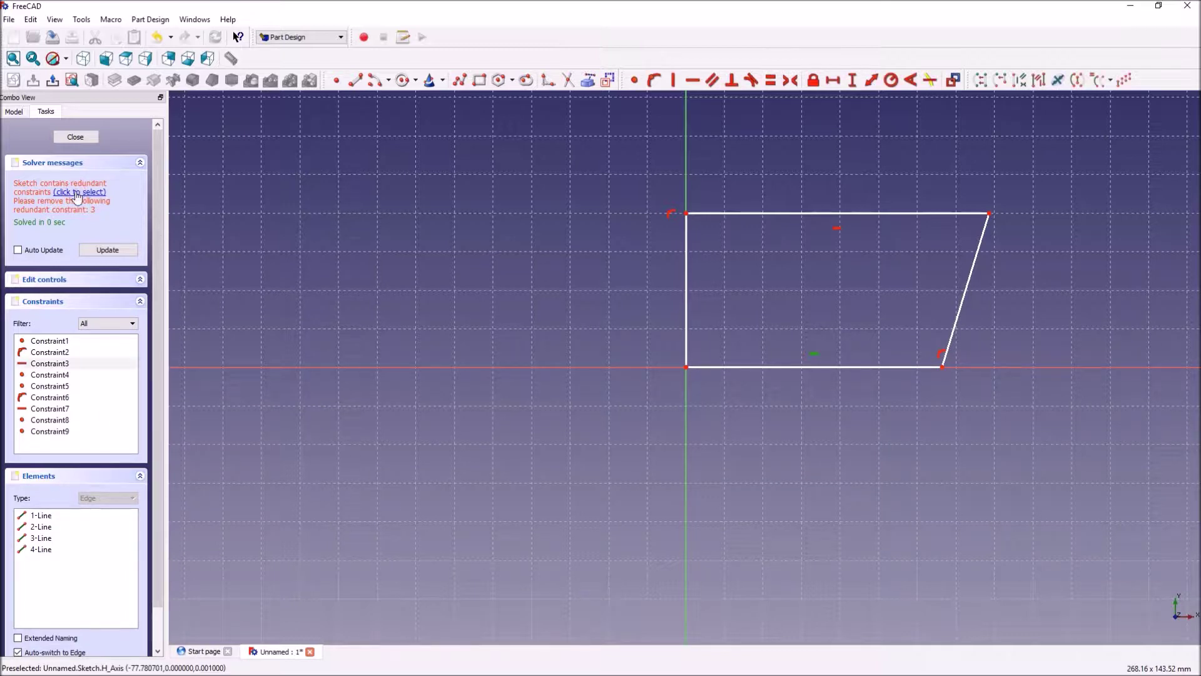
click(74, 364)
key(Delete)
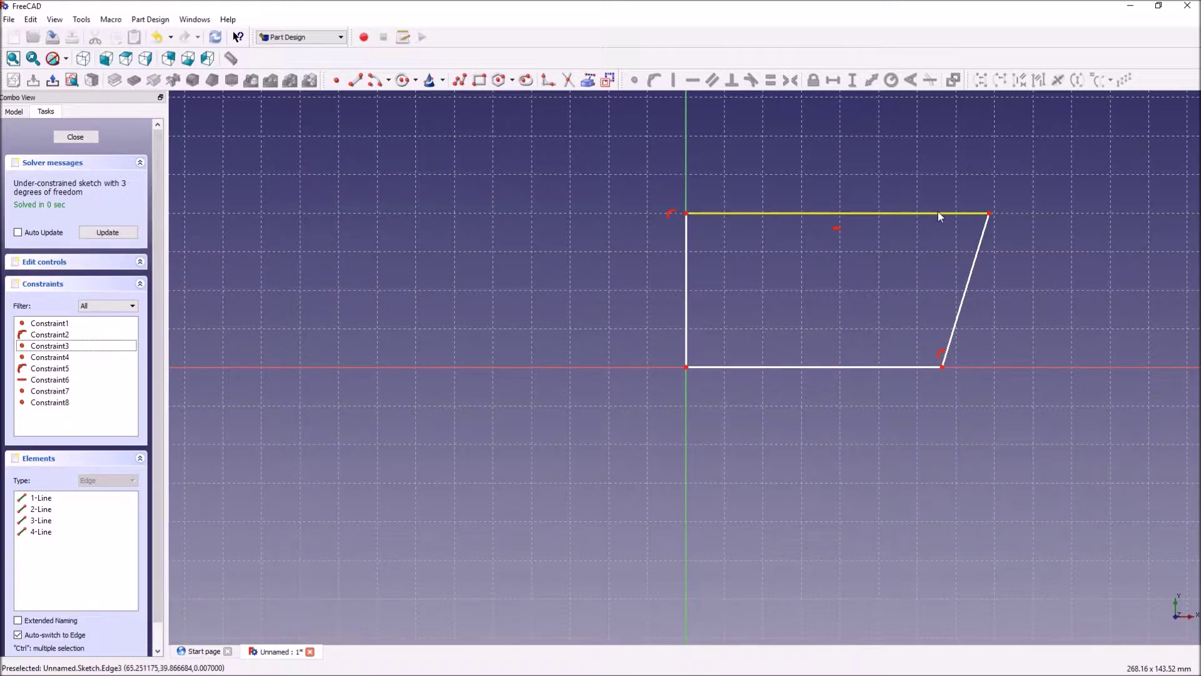
Step: Drag the top edge, slanted right edge and corners to resize the trapezoid slightly smaller
mouse_move(939, 211)
mouse_down()
mouse_move(932, 241)
mouse_move(941, 226)
mouse_up()
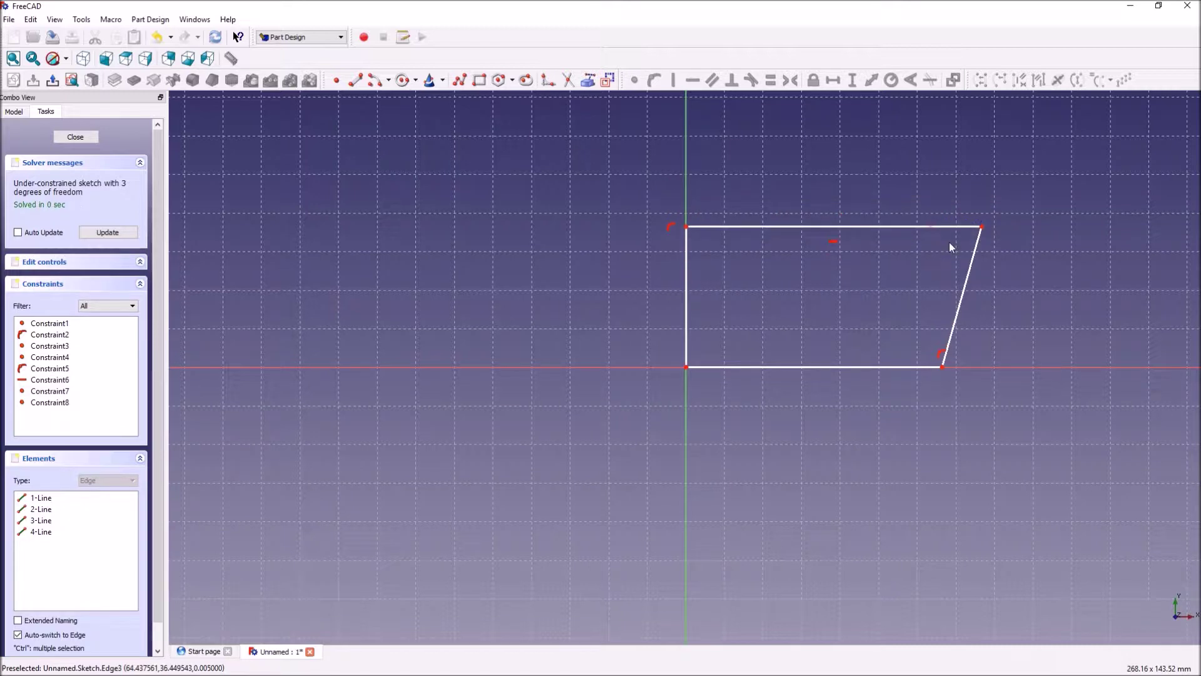
mouse_move(974, 269)
mouse_down()
mouse_move(1021, 268)
mouse_move(979, 268)
mouse_move(969, 238)
mouse_move(1001, 212)
mouse_move(969, 235)
mouse_up()
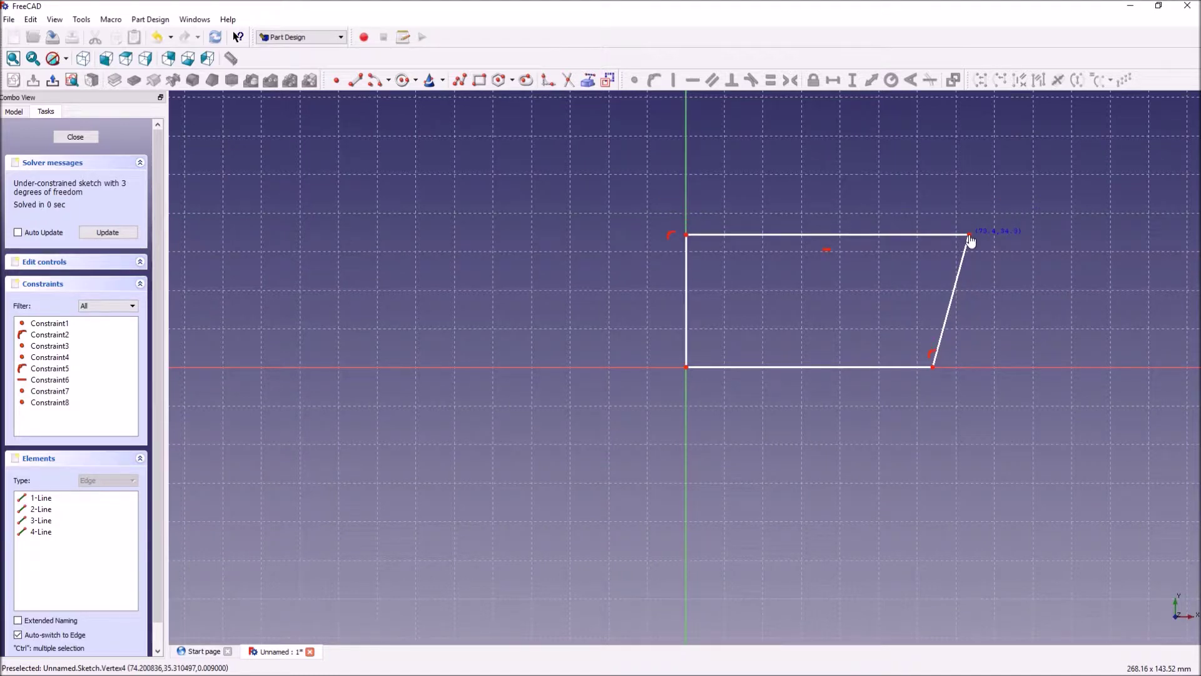
mouse_move(934, 366)
mouse_down()
mouse_move(982, 373)
mouse_move(905, 373)
mouse_move(924, 376)
mouse_up()
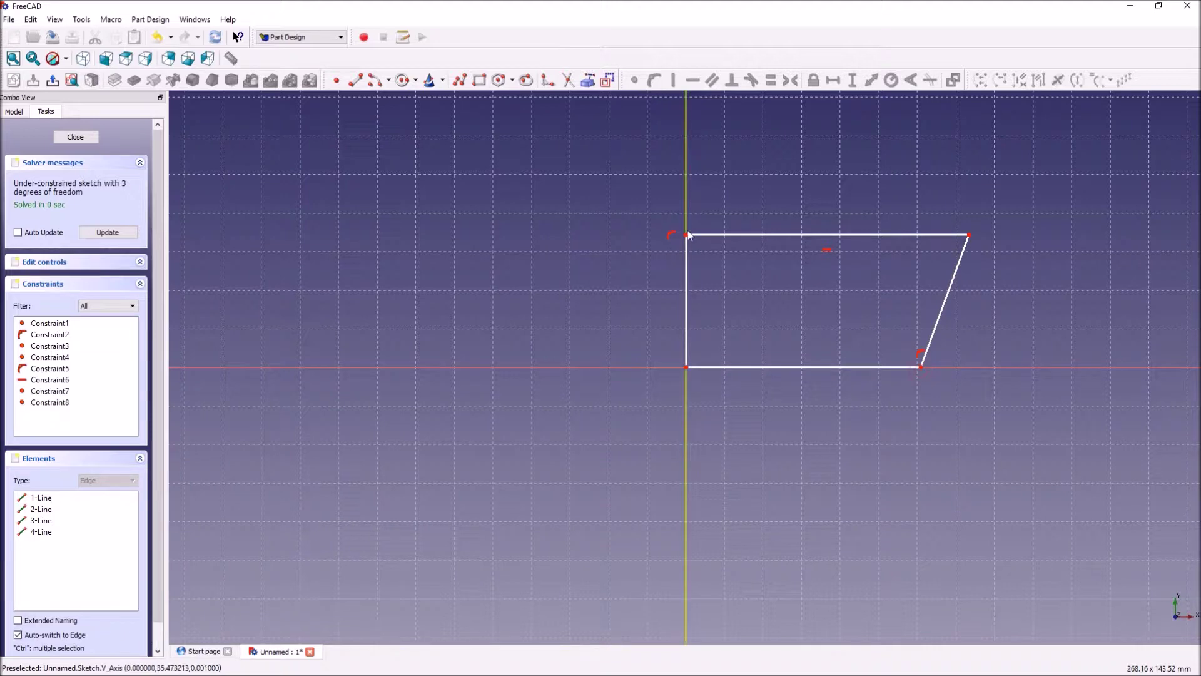
mouse_move(687, 234)
mouse_down()
mouse_move(688, 201)
mouse_move(687, 246)
mouse_up()
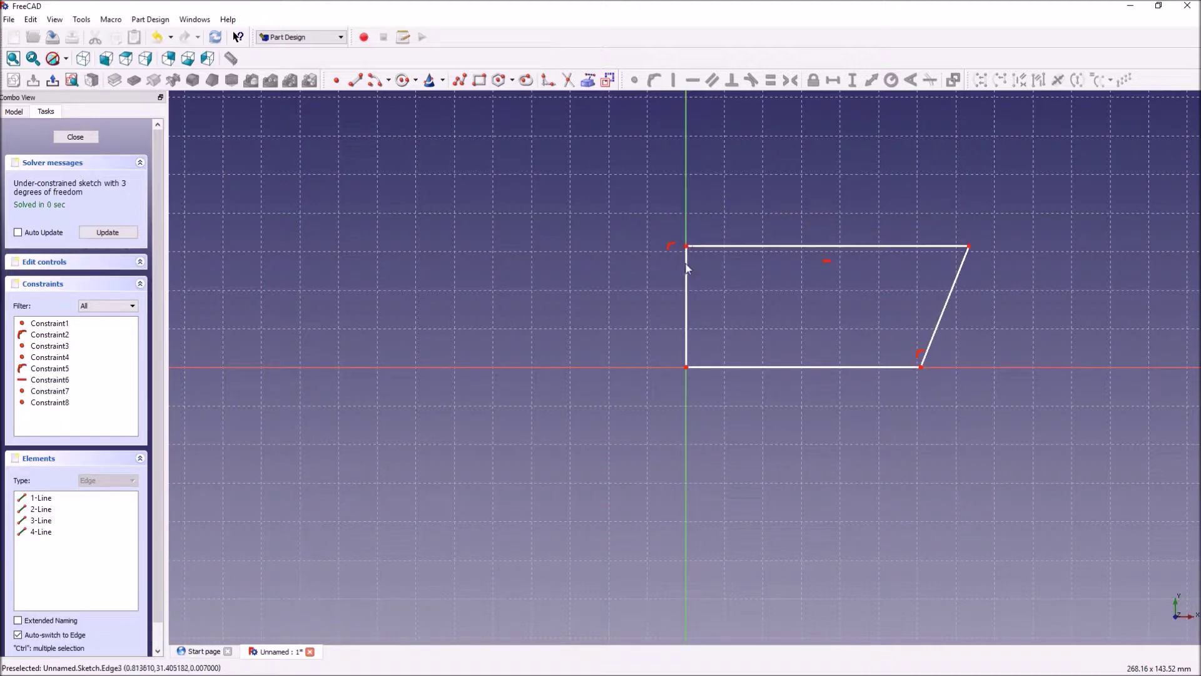
drag(686, 304, 678, 289)
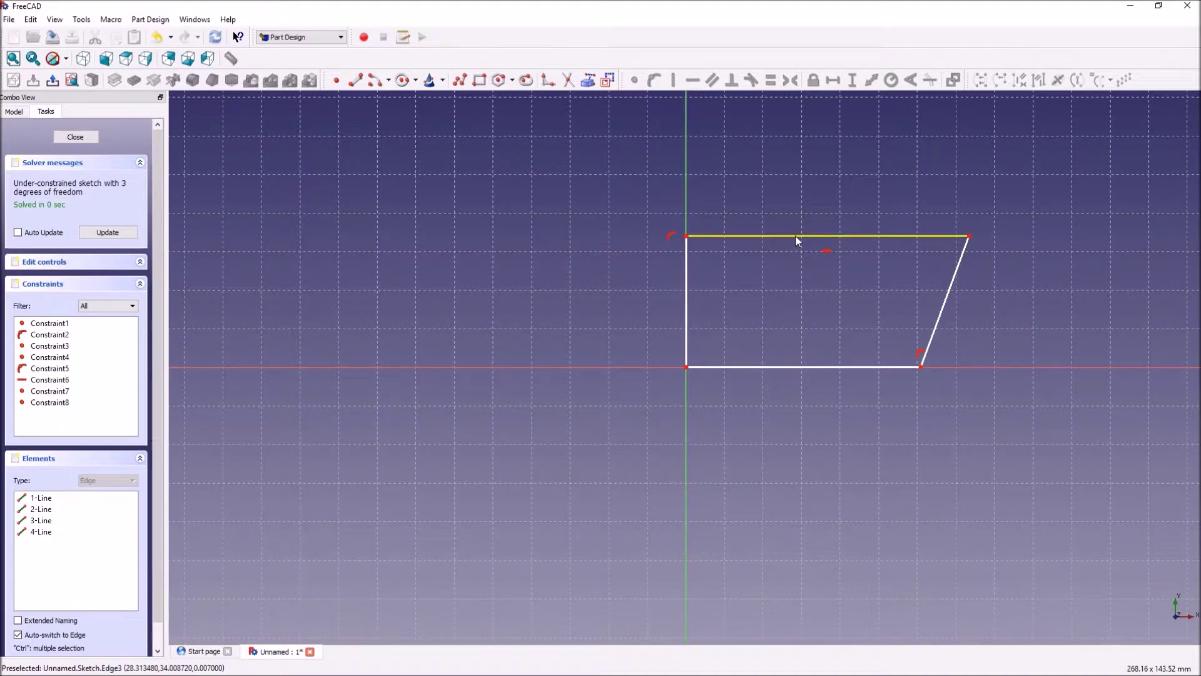
Step: Dimension the left edge at 34.0087 mm vertical and the bottom edge at 60.8577 mm horizontal
click(685, 309)
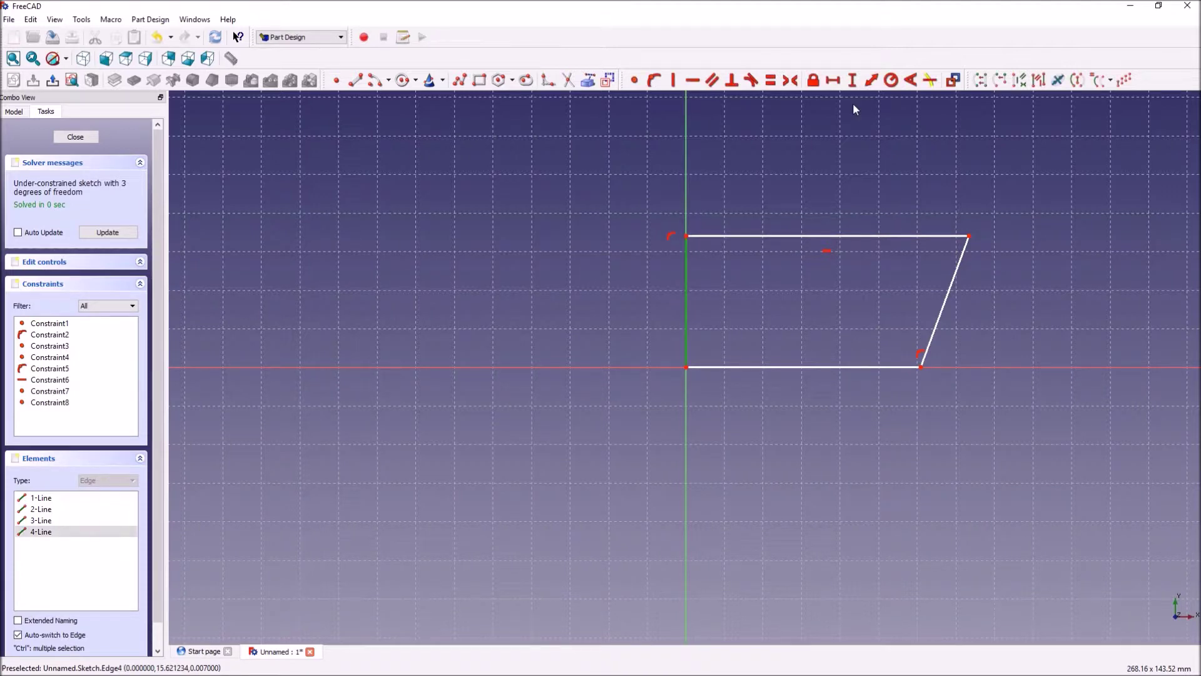
click(853, 80)
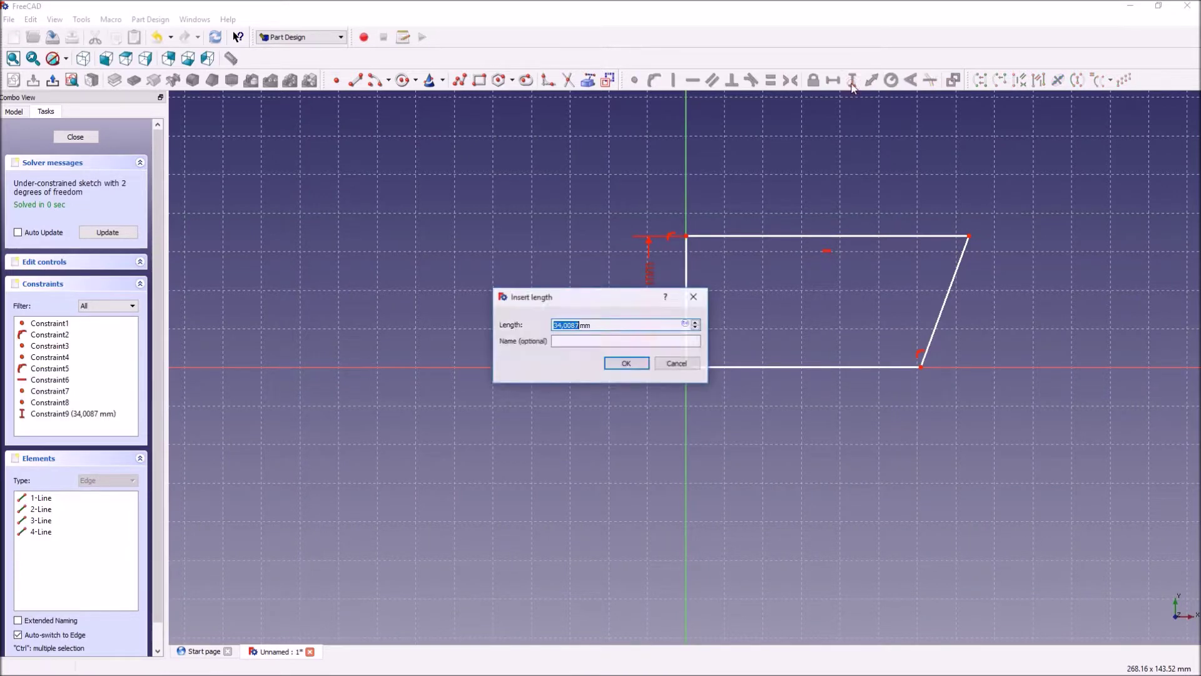
click(628, 363)
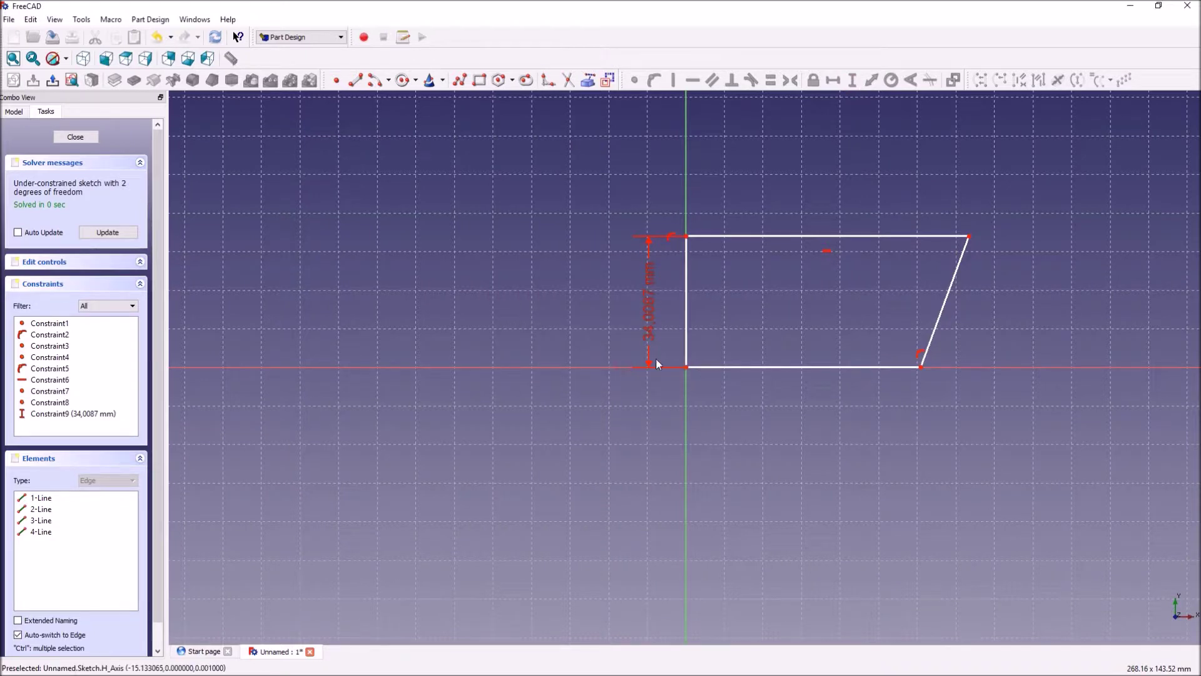
click(790, 367)
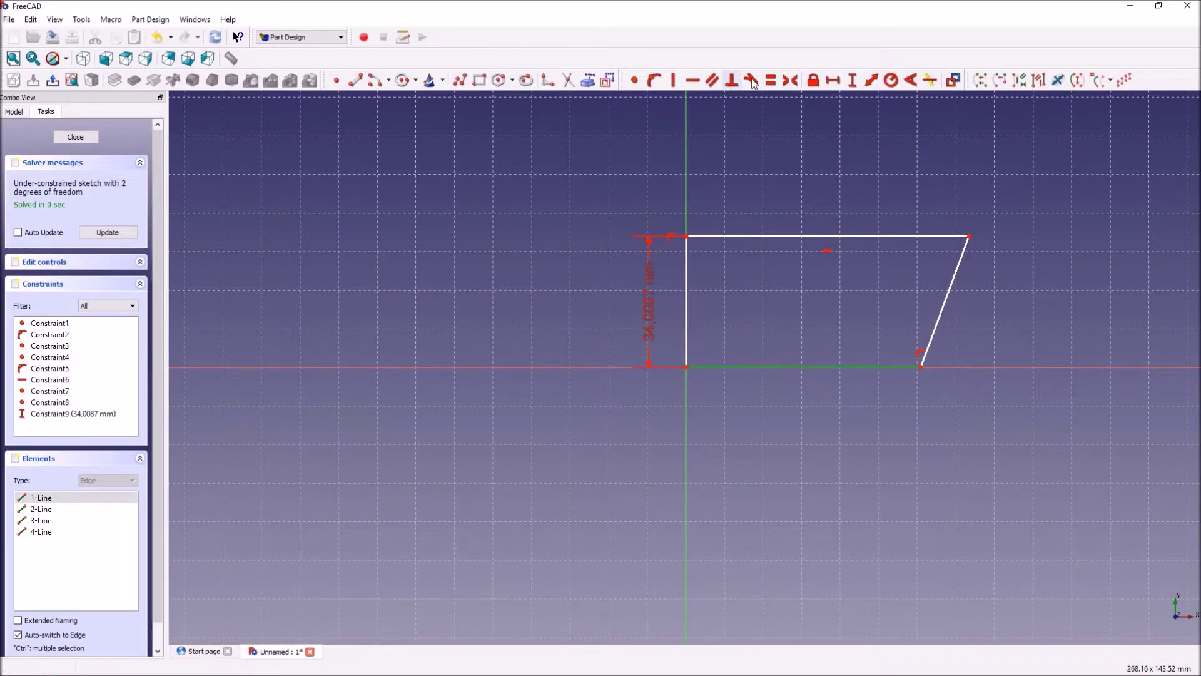
click(833, 80)
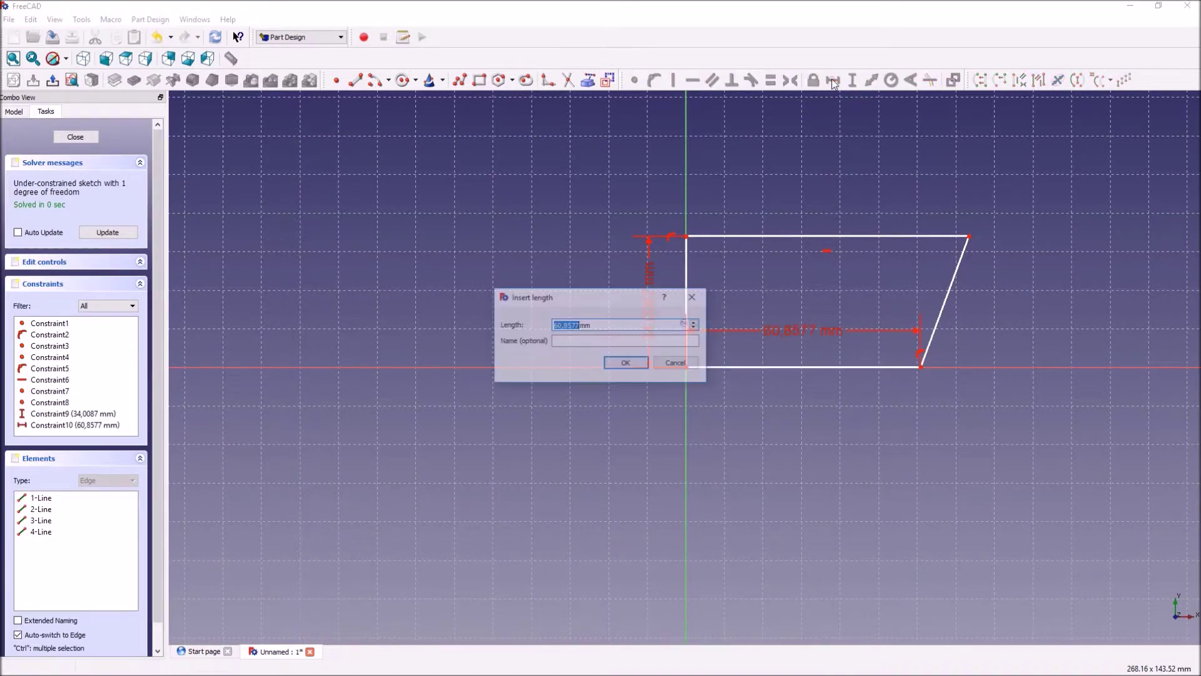
click(625, 363)
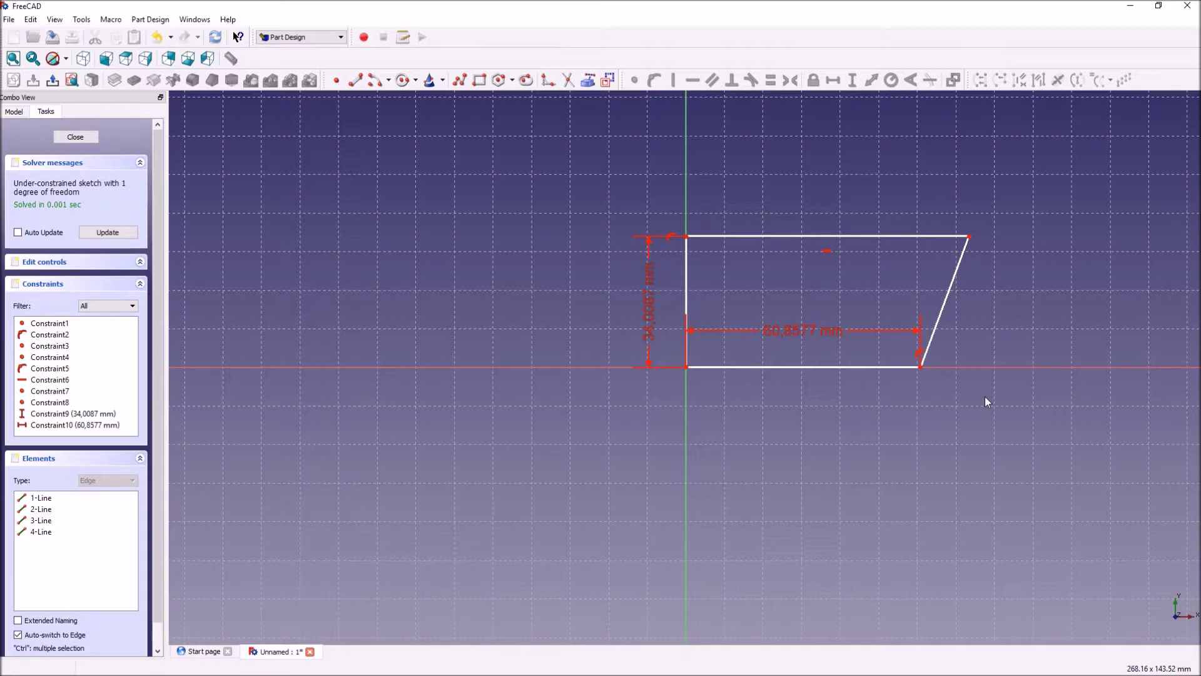
mouse_move(926, 237)
mouse_down()
mouse_move(990, 265)
mouse_move(988, 252)
mouse_up()
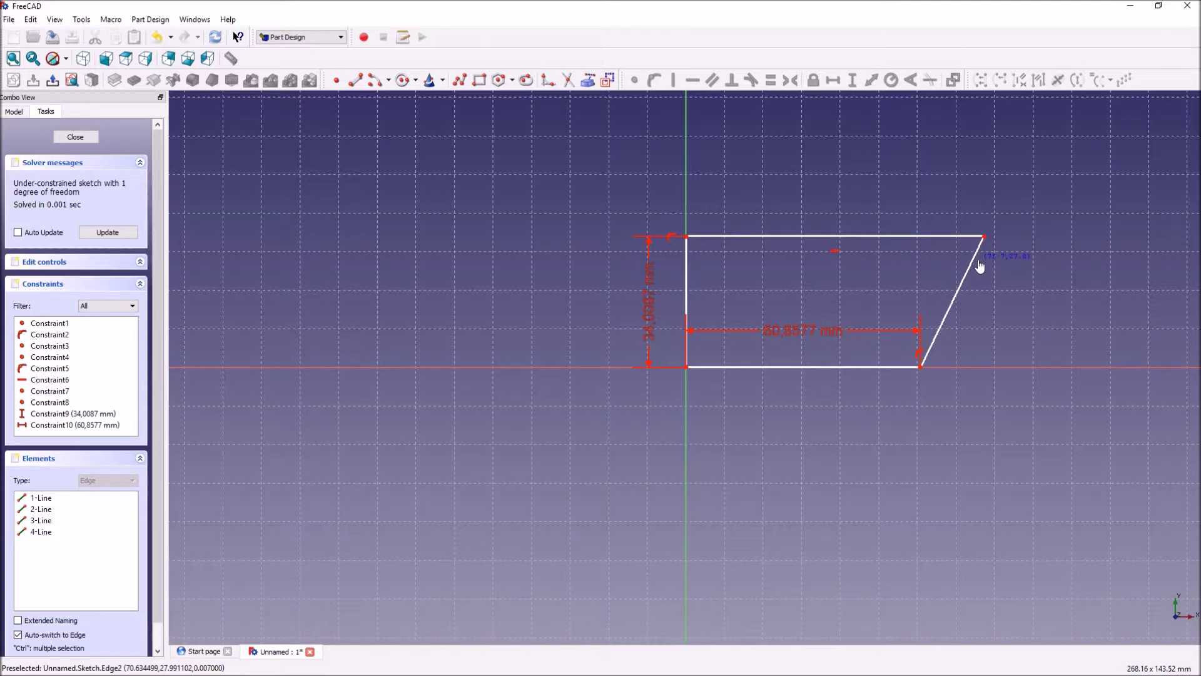
Step: Add a 77.2925 mm horizontal dimension to the top edge, fully constraining the sketch
click(985, 237)
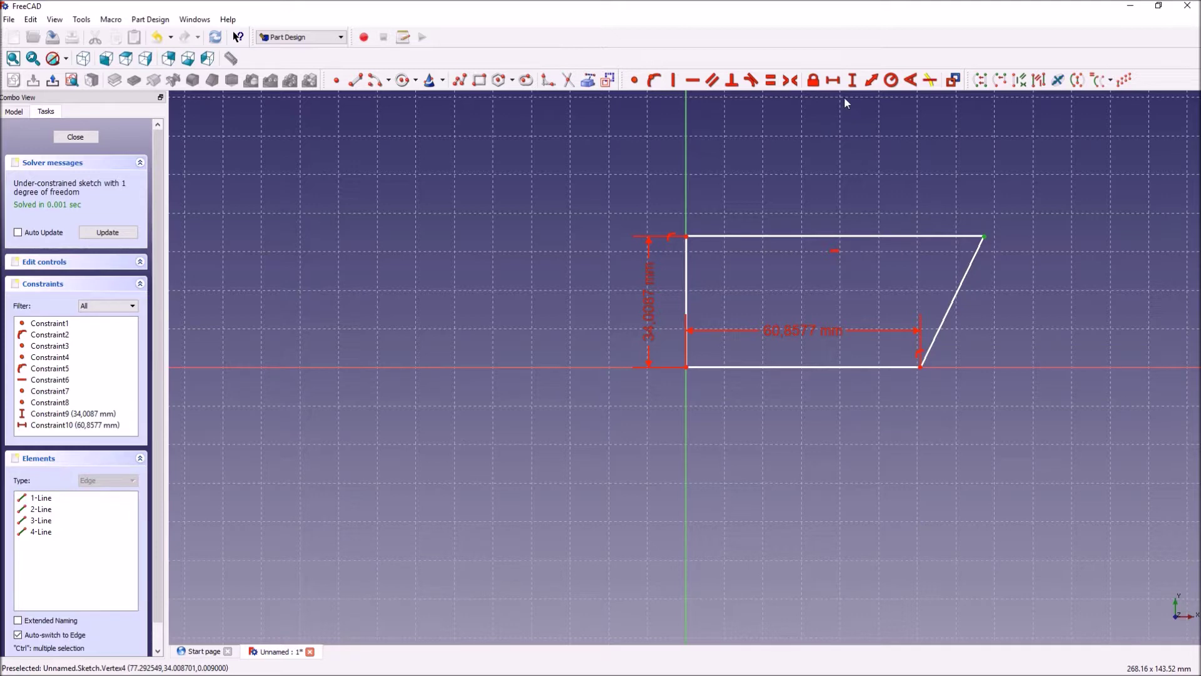
click(833, 80)
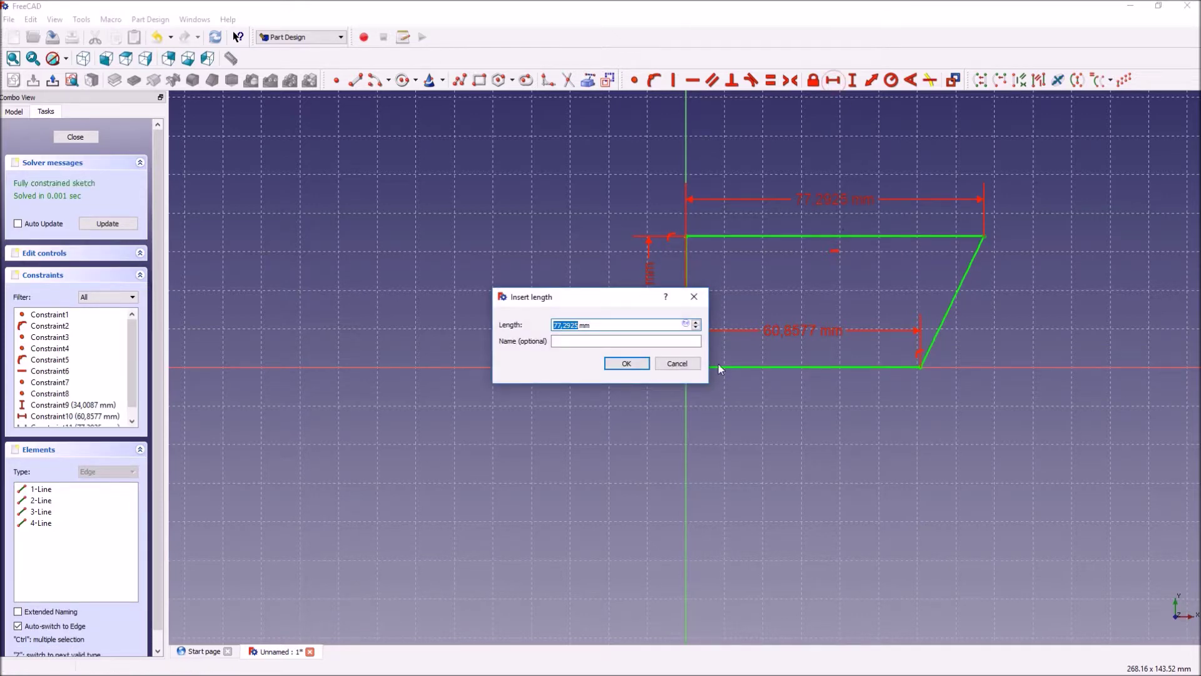
click(624, 367)
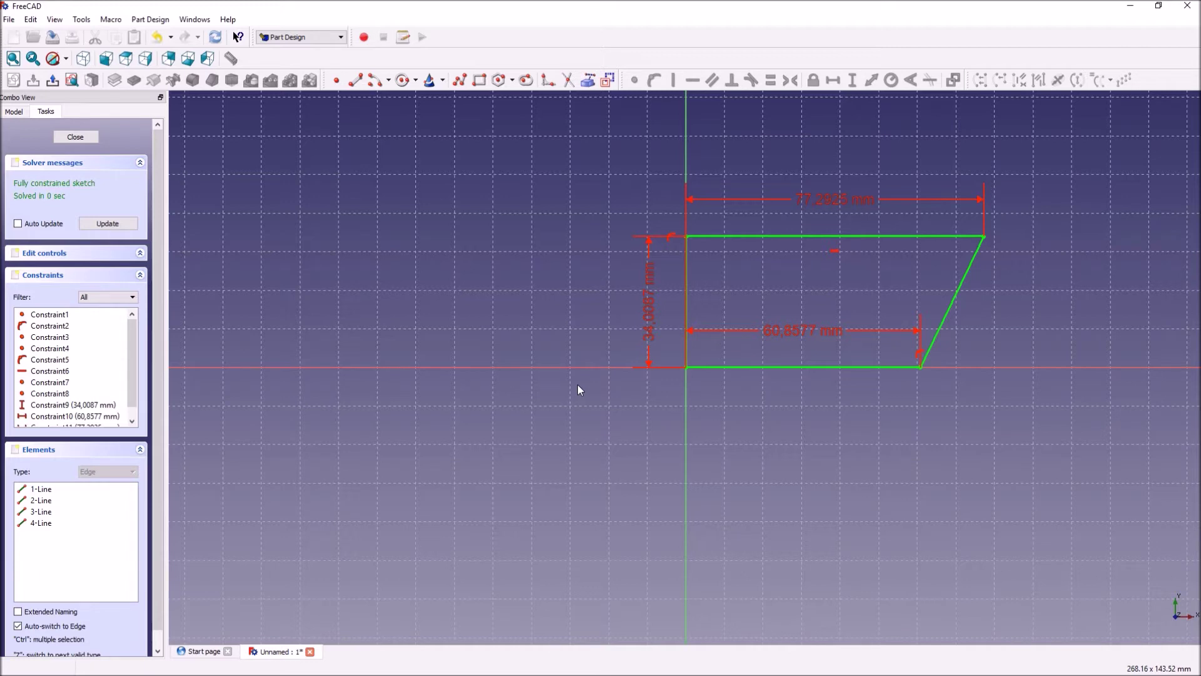
Step: Move the 60.8577 mm dimension below the bottom edge and nudge the 34.0087 mm dimension
drag(818, 330, 820, 406)
drag(656, 298, 644, 305)
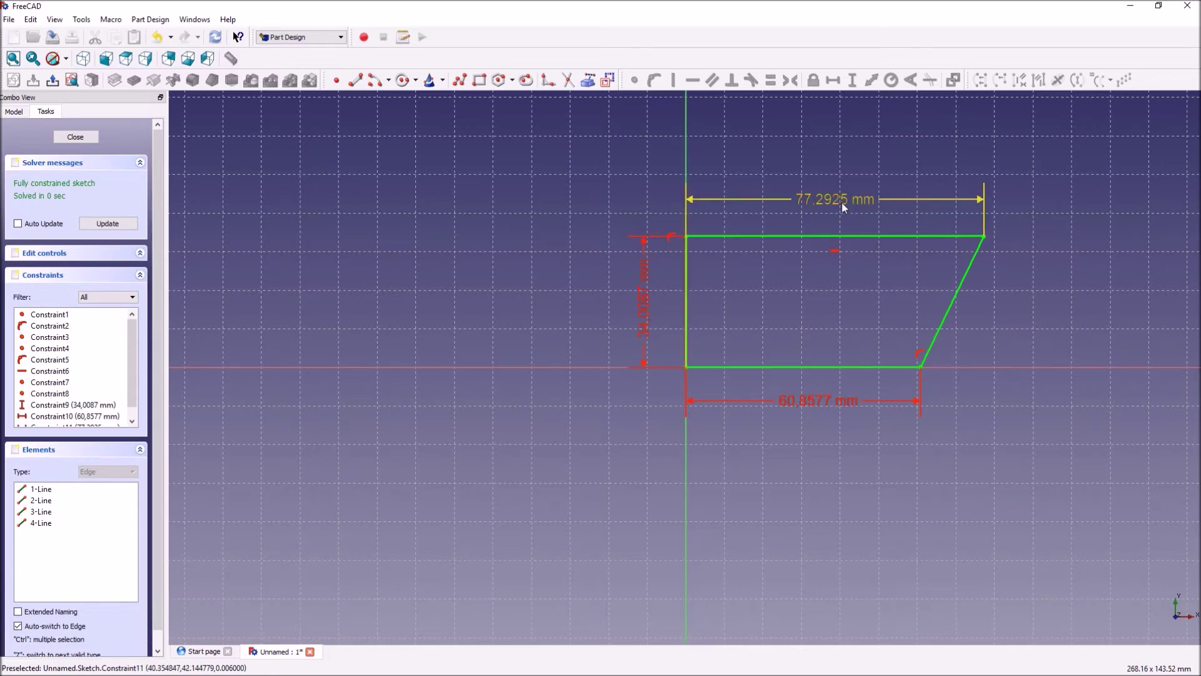